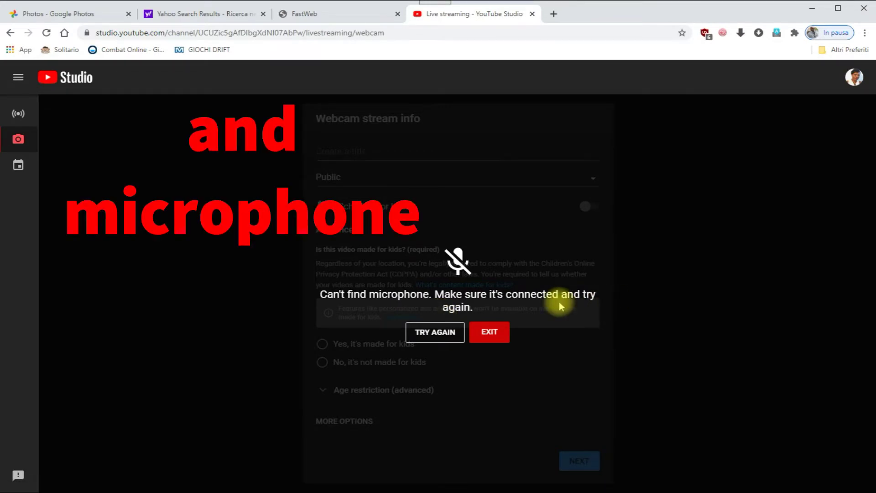
Switch from the webcam page to the live Stream dashboard and dismiss the Live Control Room welcome message.
left_click(17, 138)
left_click(436, 358)
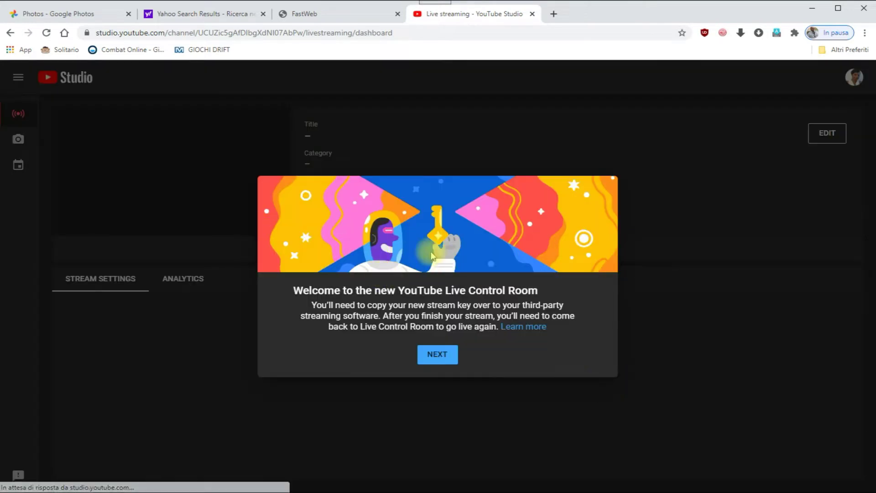
left_click(437, 356)
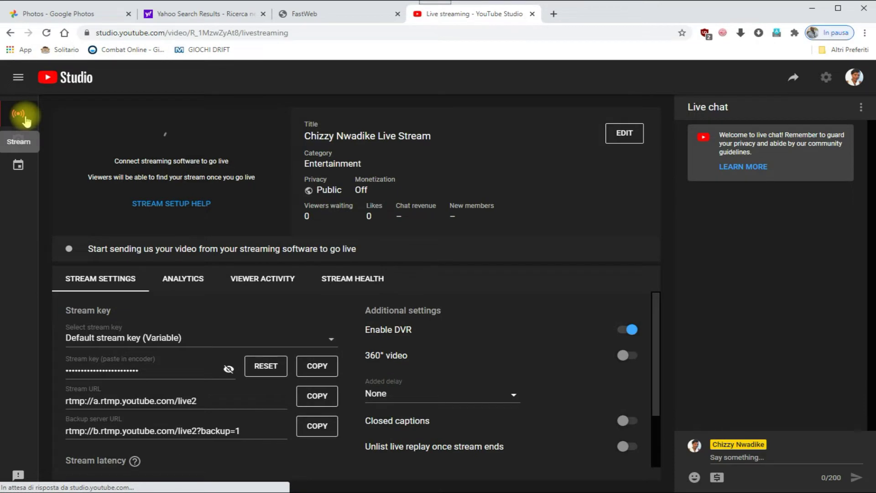
Open the stream's settings for editing and replace its title with "How to manage your youtube channel".
left_click(624, 134)
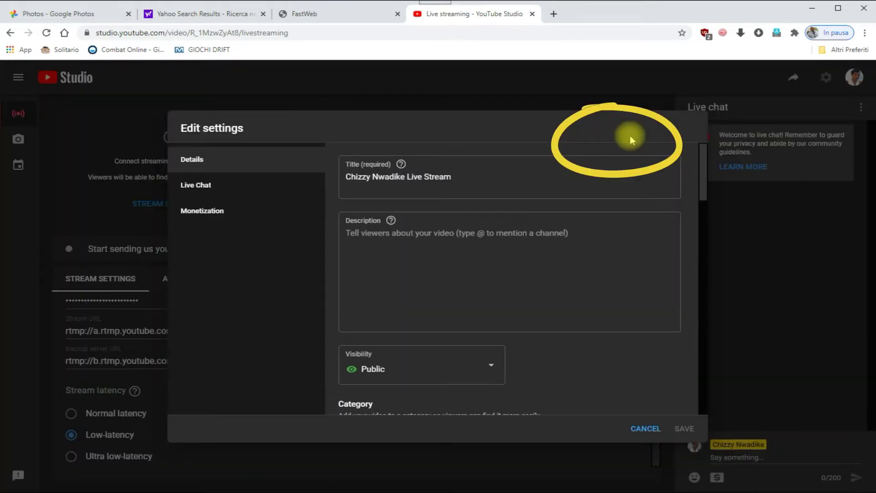
triple_click(463, 180)
type("How to")
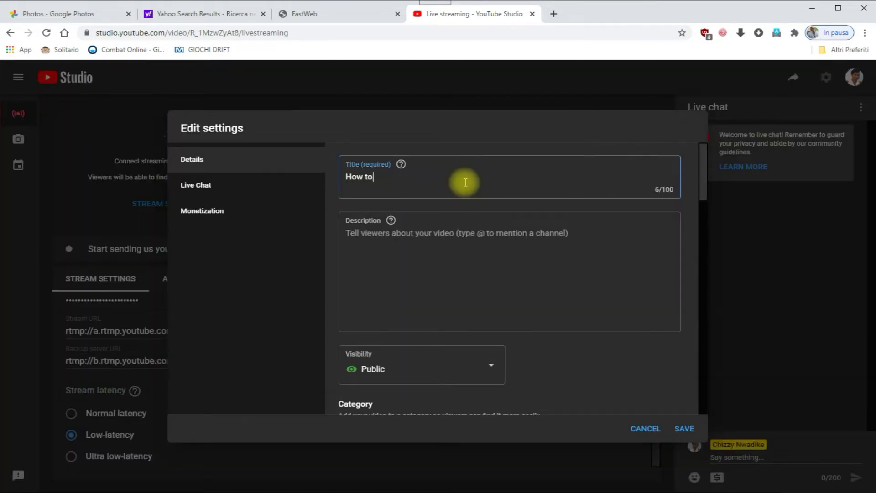
type(" manage your youtube ch")
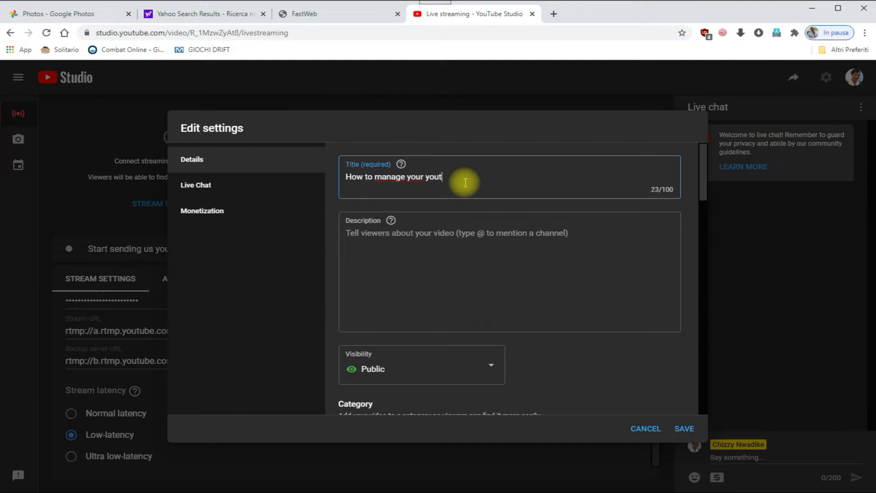
type("annel")
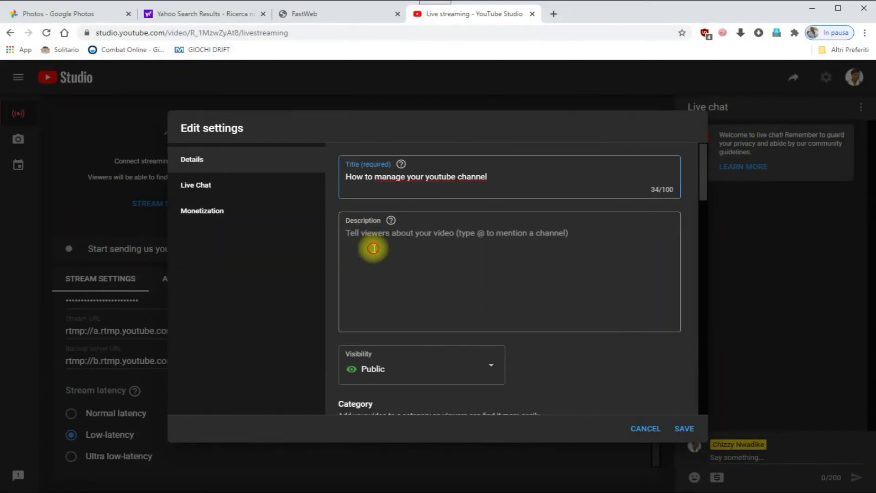
Enter the description "This video is to help young youtubers grow their channels" with a second line "#youtube#,#youtube support#,......".
left_click(353, 249)
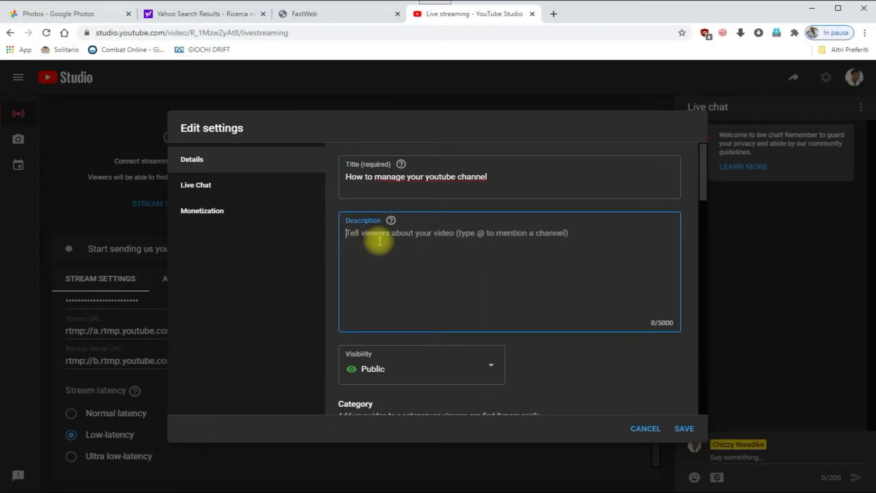
type("This video is to help young youtubers grow their ")
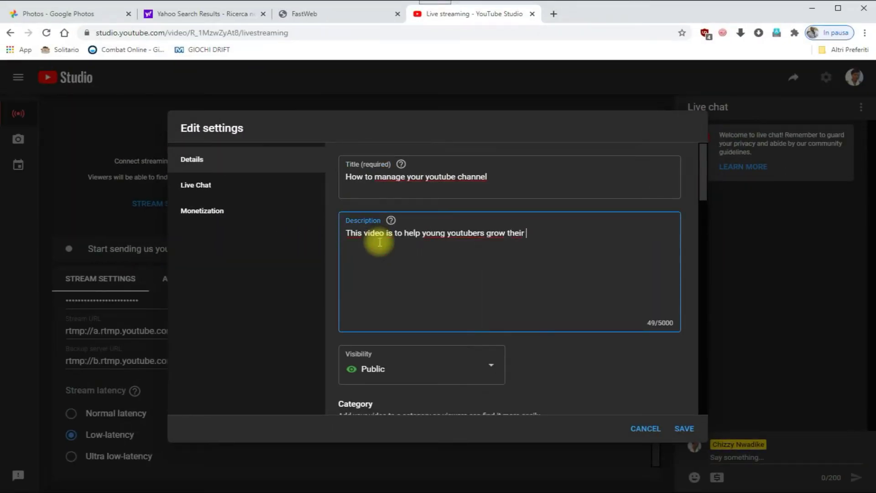
type("channel")
type("s")
key("Return")
type("#youtube#,#youtube support#,......")
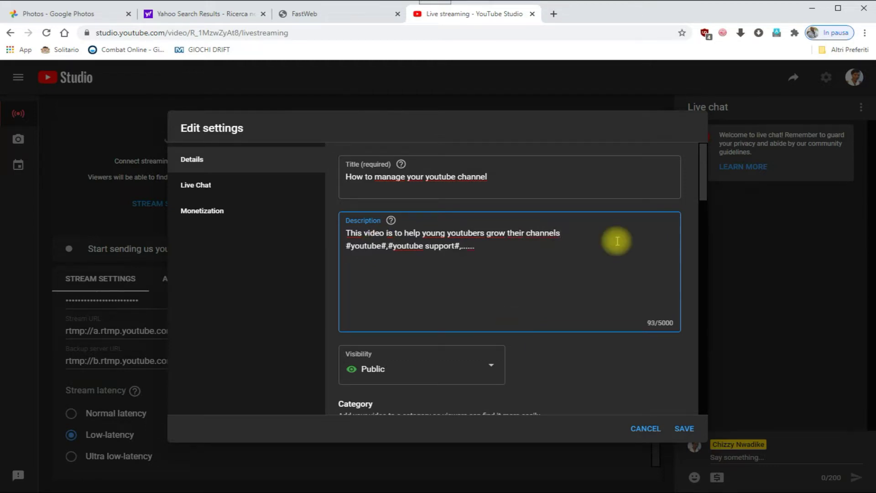
Add the tags #youtubelivestream#, #grow# and #youngyoutubers# to the stream details.
scroll(614, 269, "down", 3)
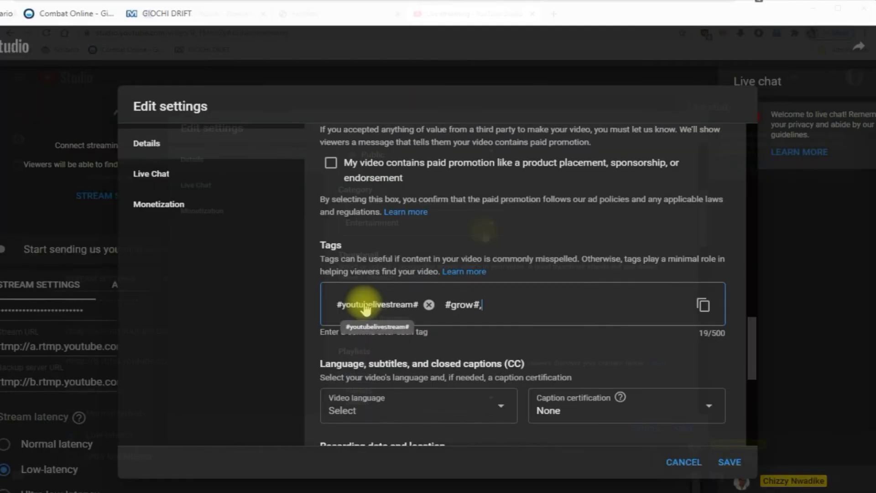
type("#")
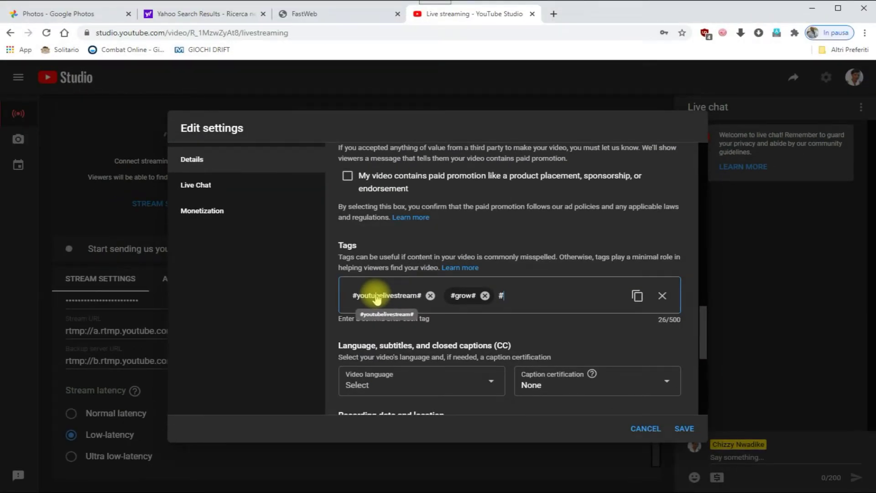
type("youngyoutubers")
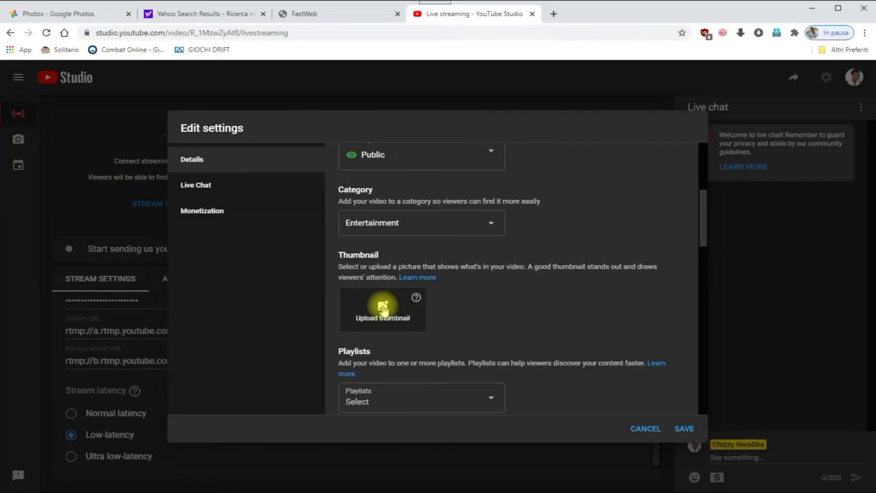
Look through the playlists available for the stream without selecting any.
scroll(391, 225, "down", 3)
left_click(491, 237)
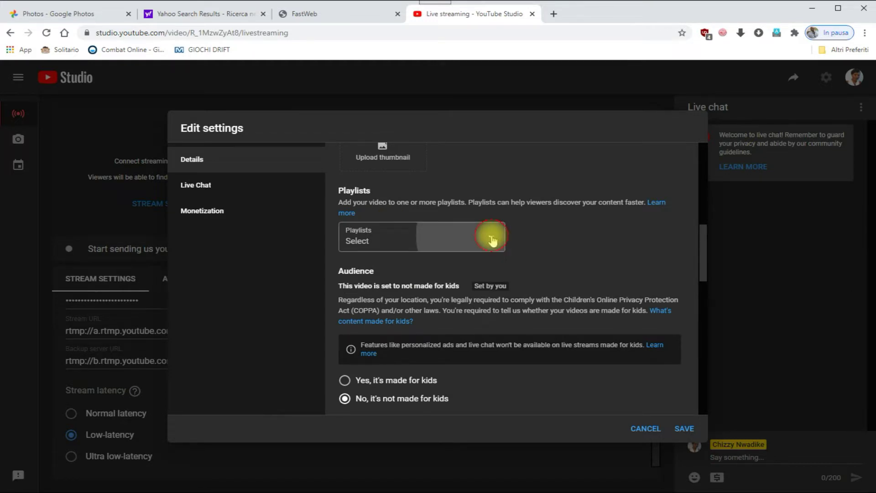
left_click(492, 238)
left_click(576, 250)
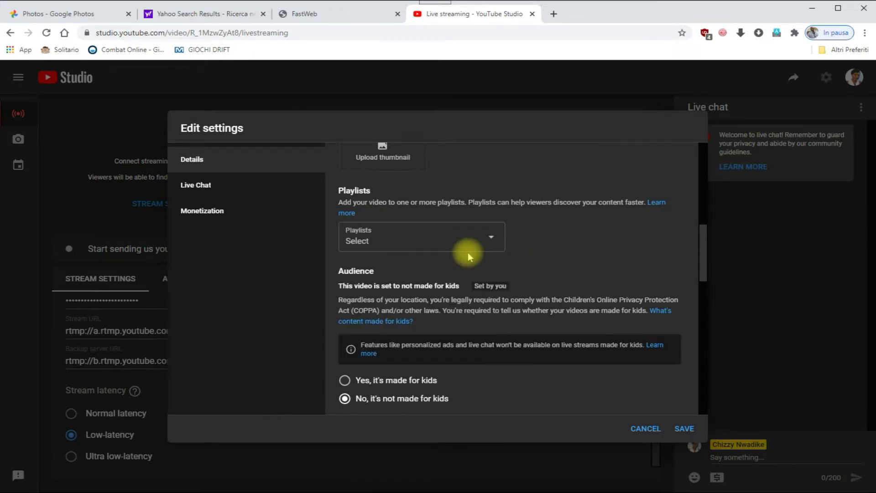
left_click(492, 237)
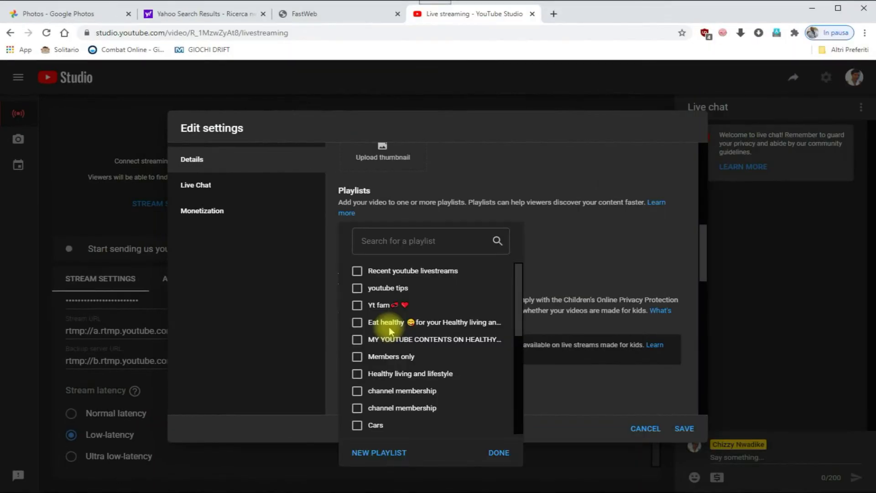
left_click(576, 251)
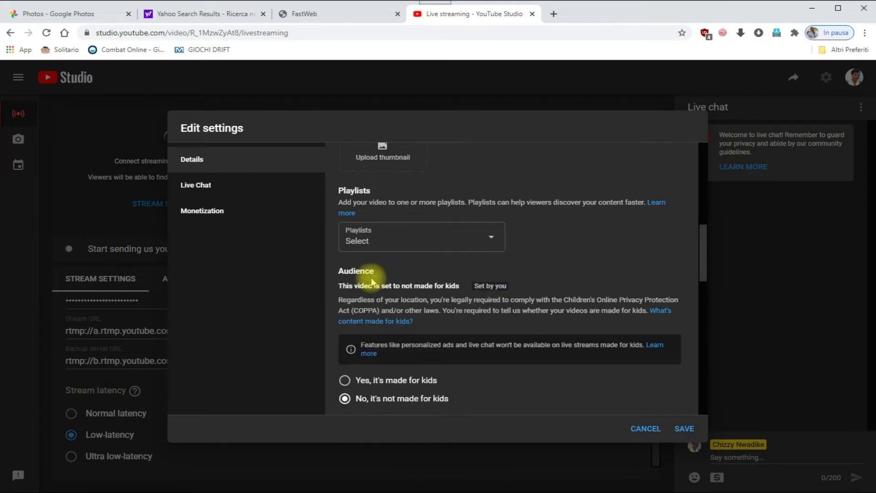
Review the audience, age restriction, language, license and comment options of the stream, and save the edited details.
scroll(538, 353, "down", 1)
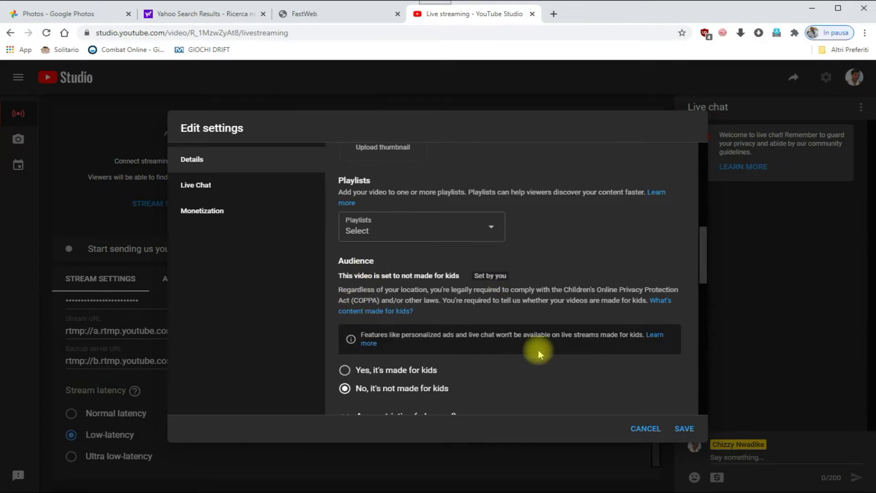
scroll(538, 349, "down", 2)
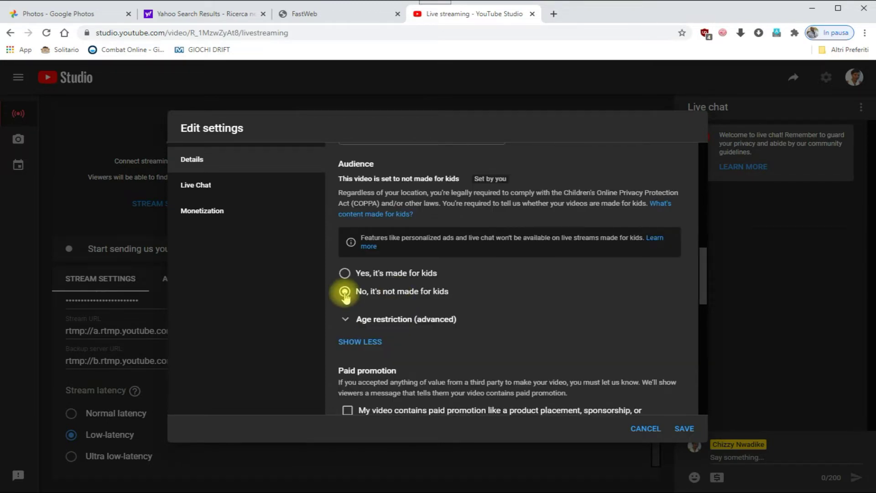
left_click(345, 319)
scroll(456, 301, "down", 9)
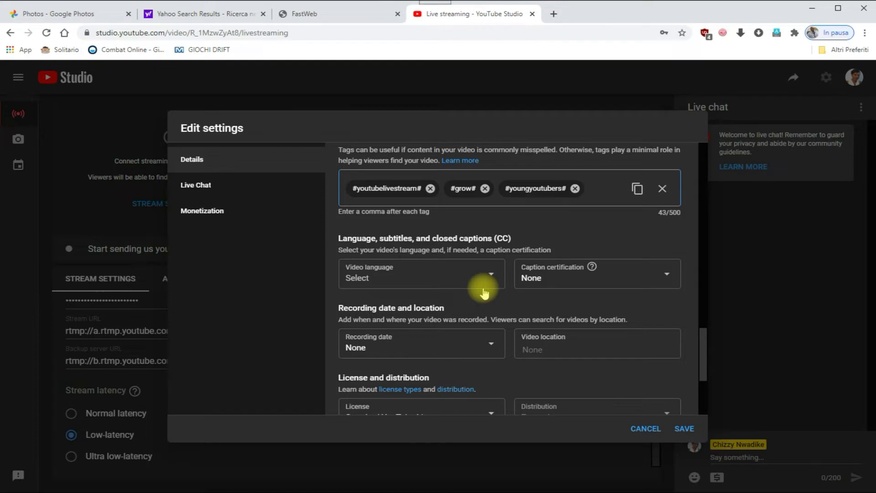
scroll(485, 292, "down", 4)
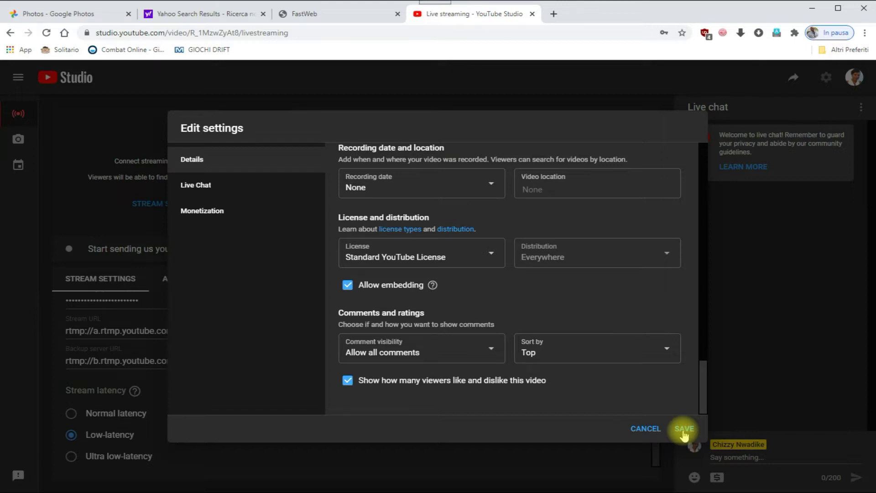
left_click(683, 429)
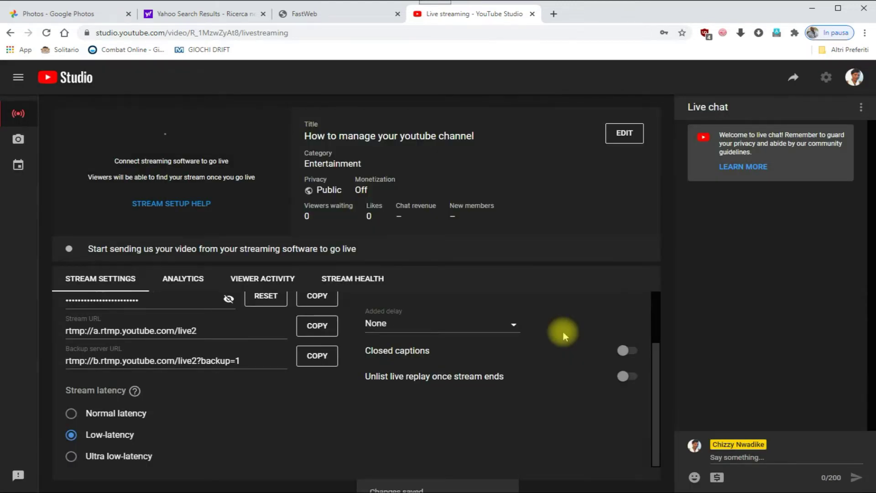
Reopen the stream's settings, turn monetization on, and view the Live Chat settings.
left_click(625, 134)
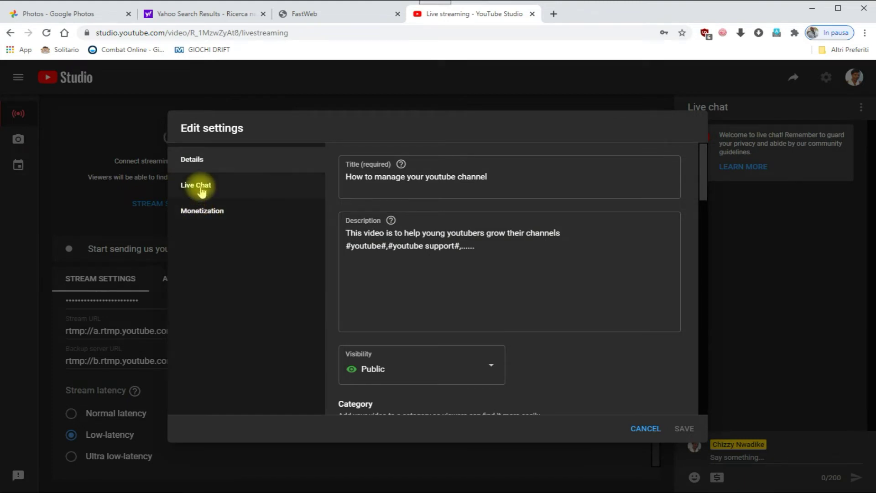
left_click(201, 211)
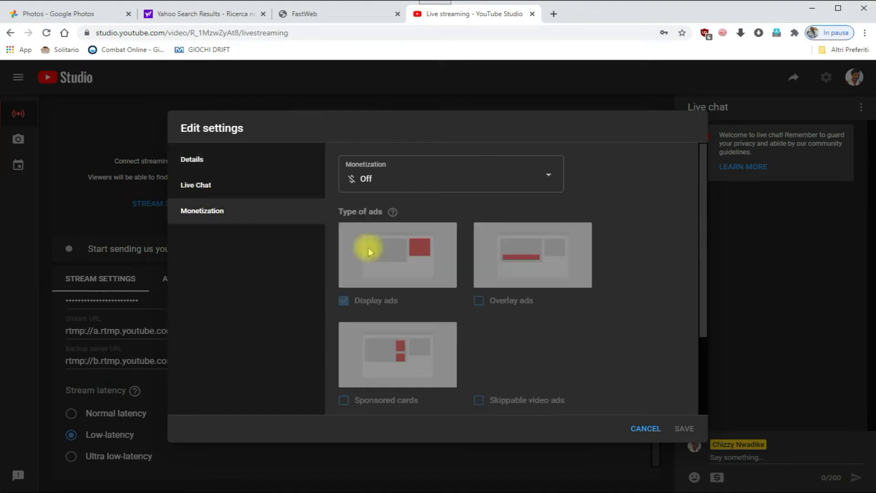
left_click(550, 171)
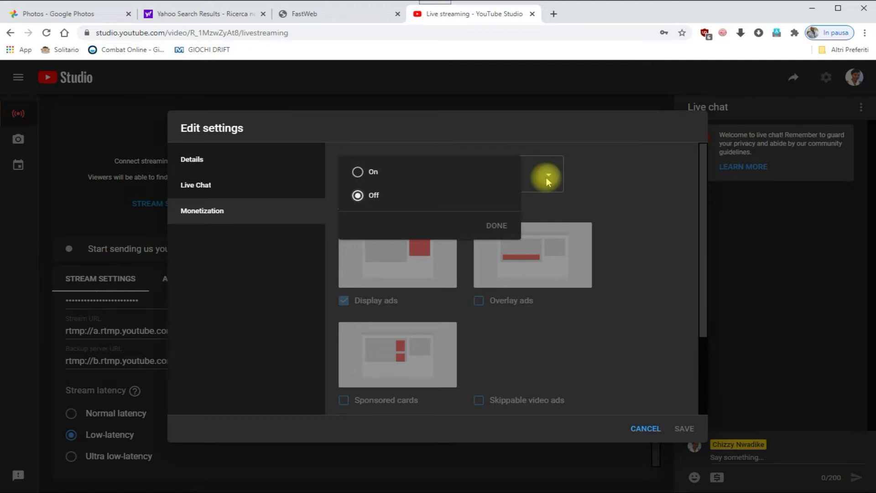
left_click(358, 172)
left_click(495, 227)
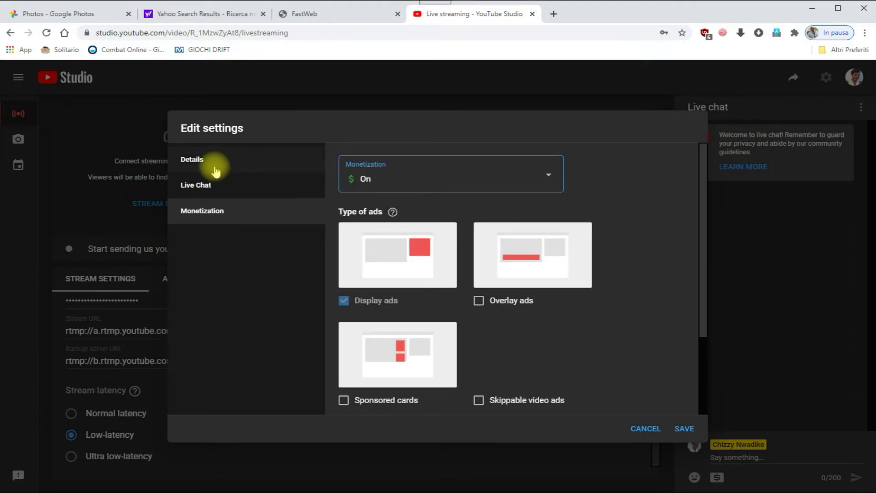
left_click(219, 187)
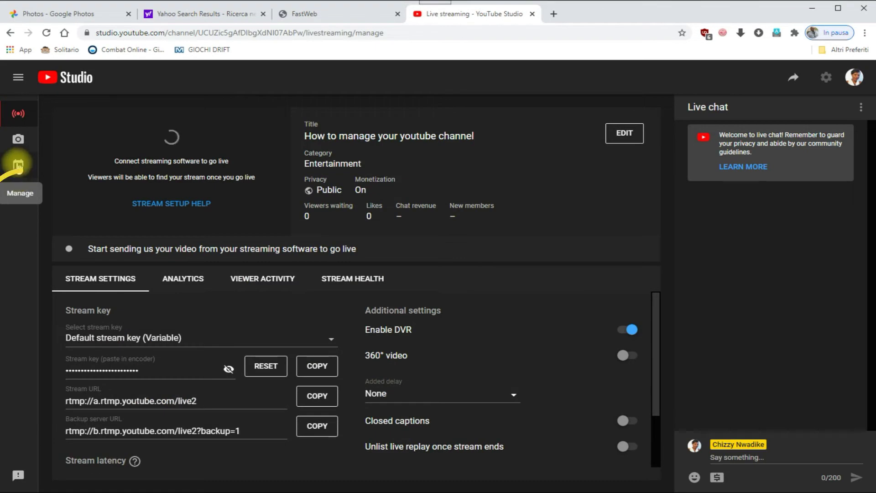
Go to the management page for upcoming streams and start scheduling a stream with new settings.
left_click(18, 165)
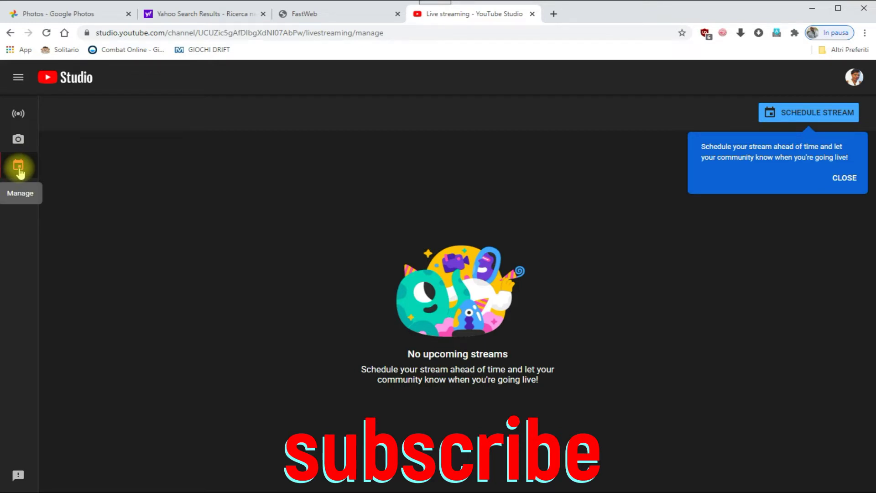
left_click(801, 114)
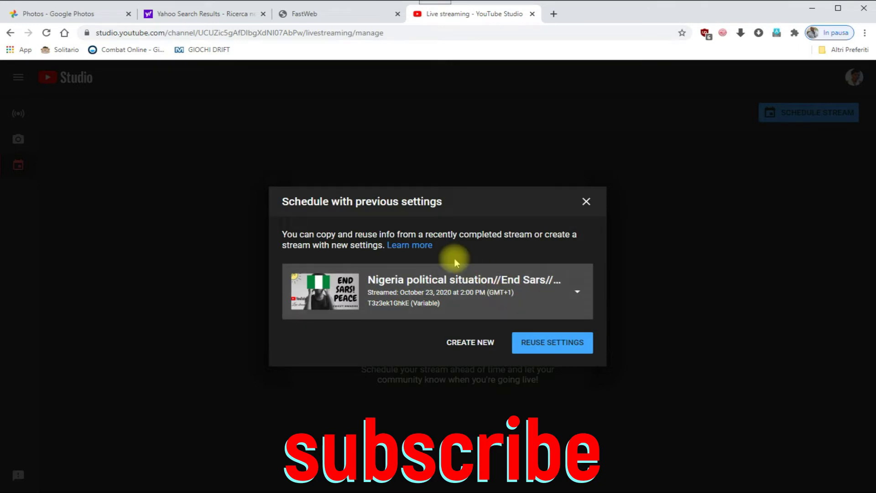
left_click(473, 344)
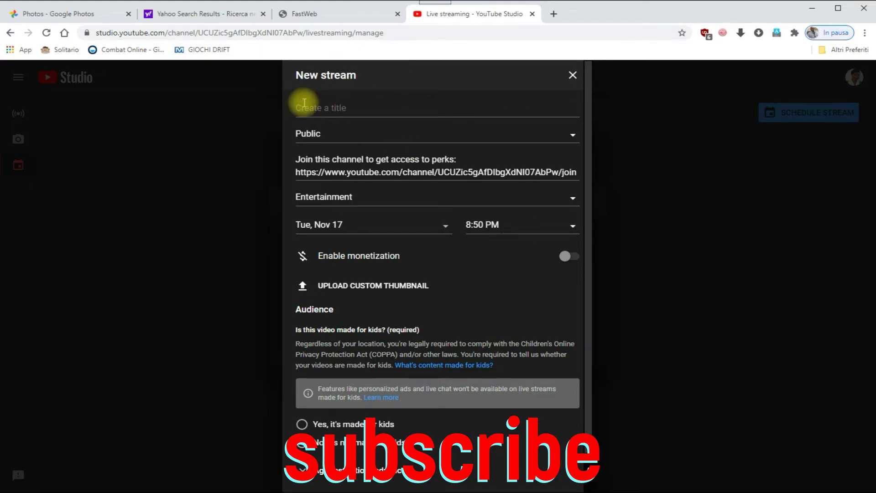
Title the new scheduled stream "Howto manage your youtube channel".
left_click(390, 106)
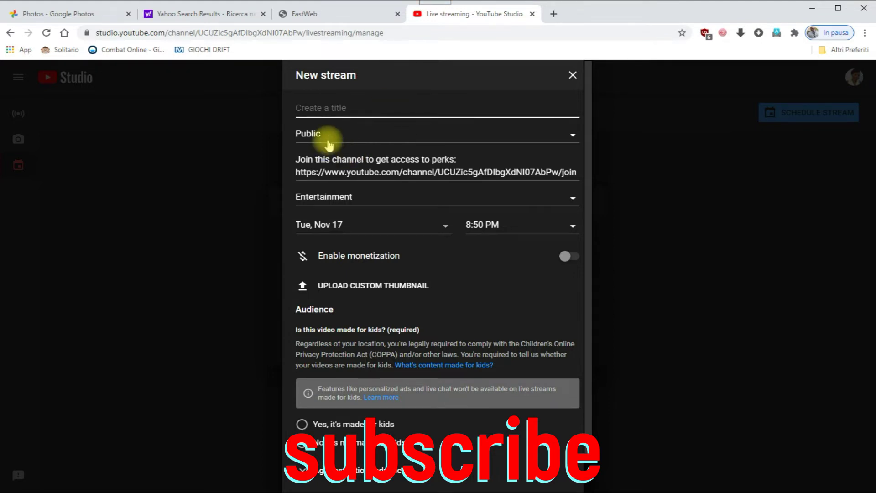
scroll(431, 204, "down", 1)
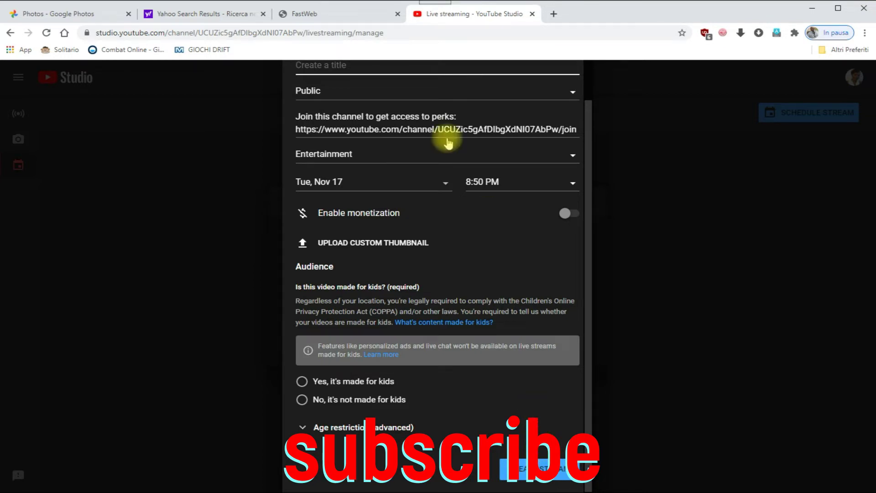
scroll(426, 165, "up", 1)
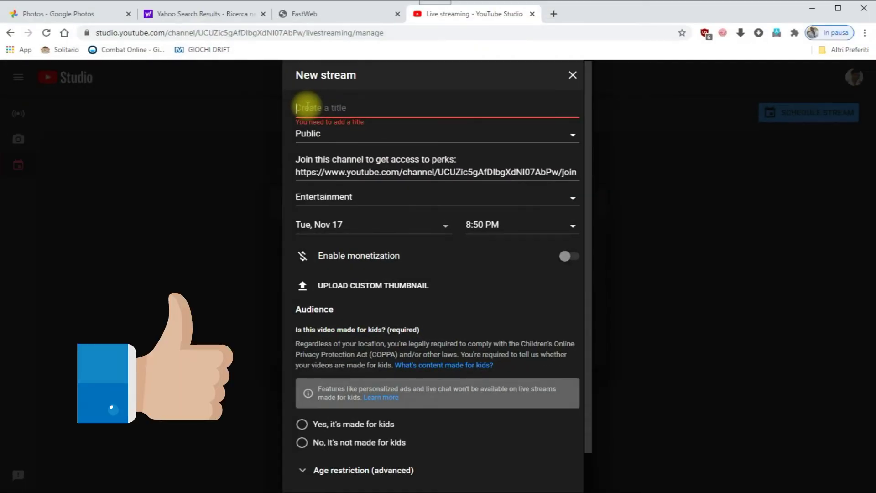
type("Howto manage you")
type("r you")
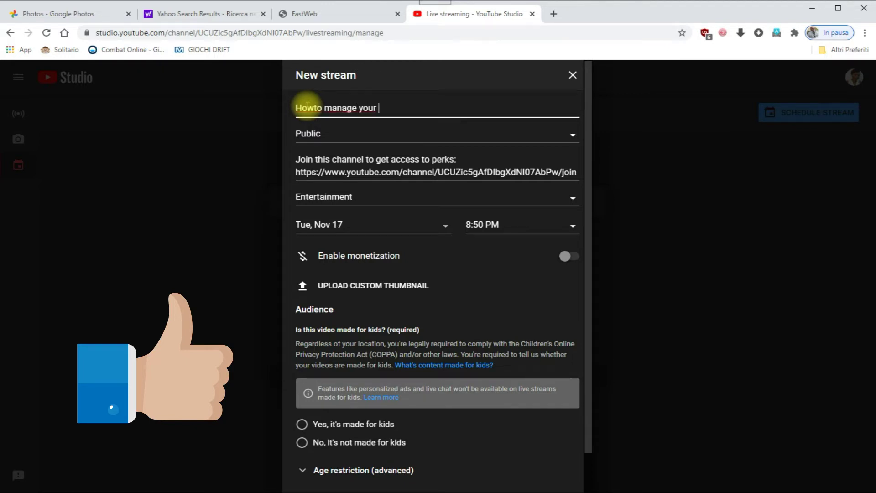
type("y")
key("BackSpace")
type("tube channel")
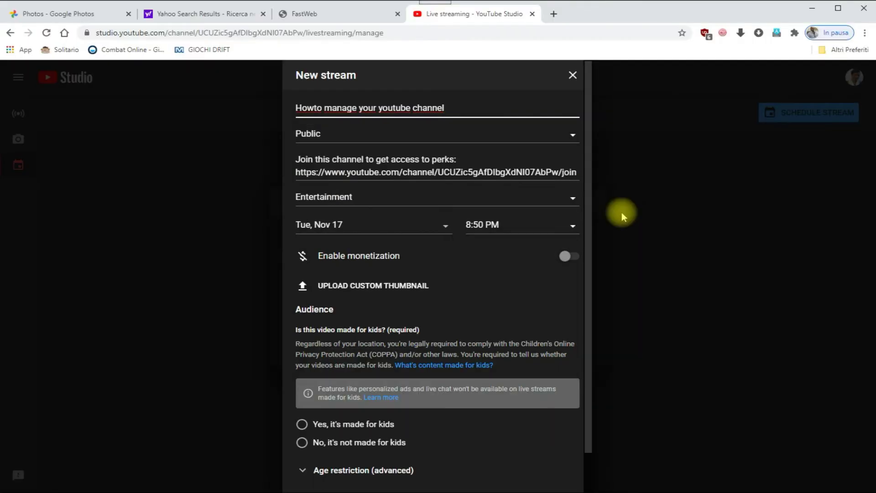
Look through the category choices and the date calendar for the new stream.
left_click(573, 196)
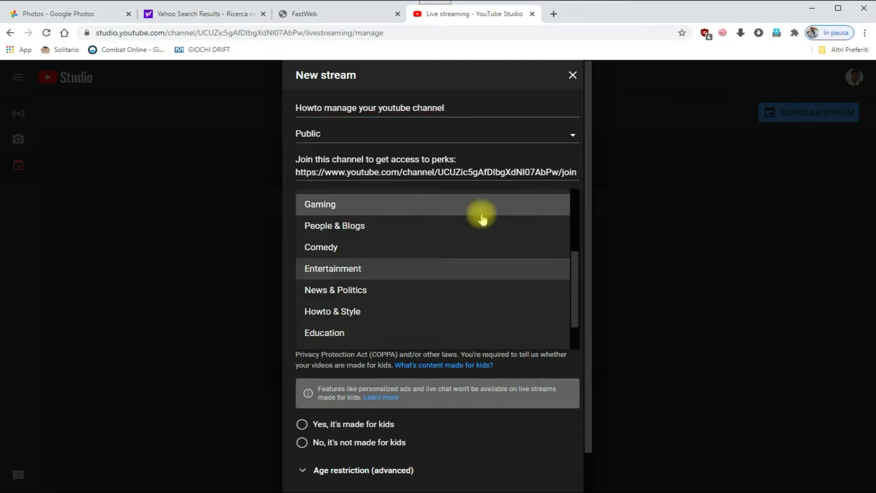
scroll(386, 311, "down", 2)
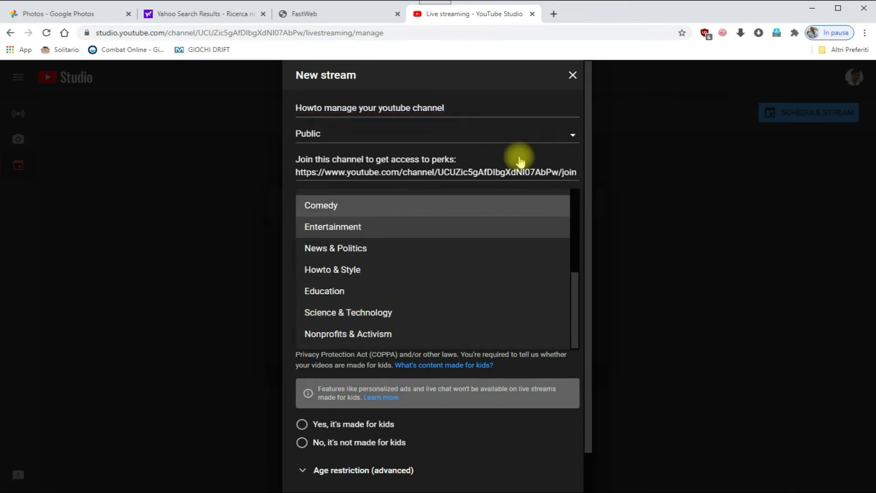
left_click(532, 146)
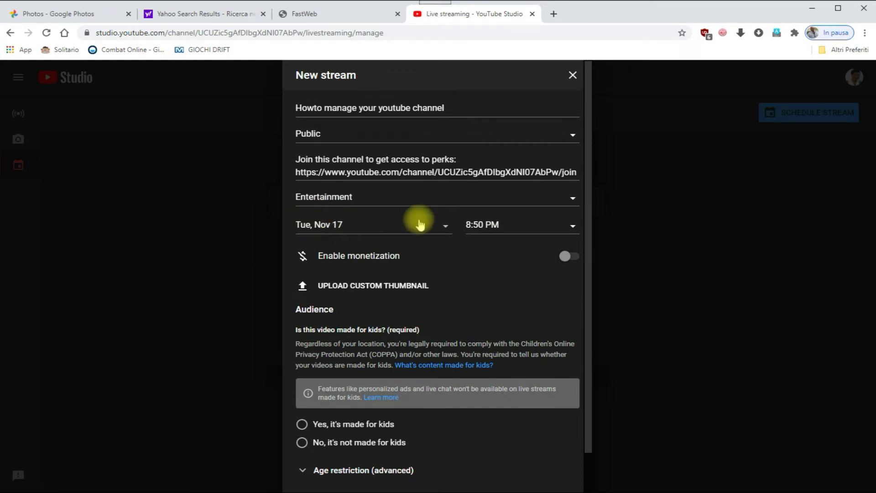
left_click(446, 227)
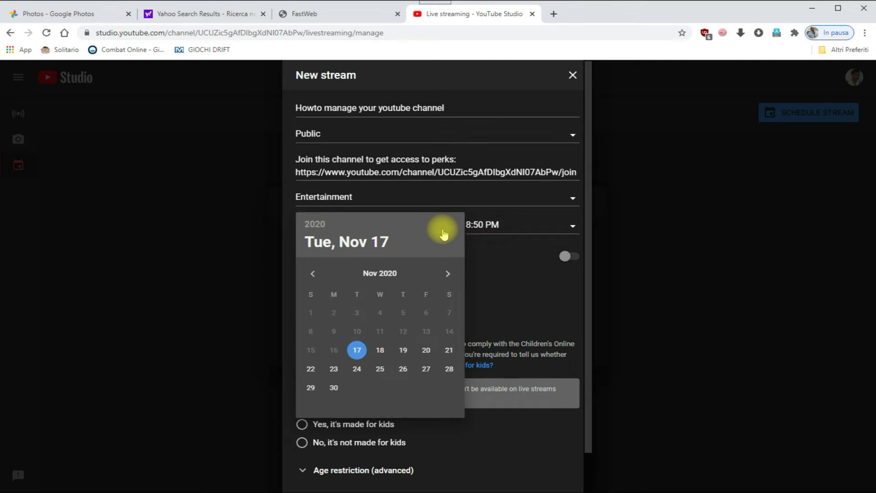
left_click(572, 198)
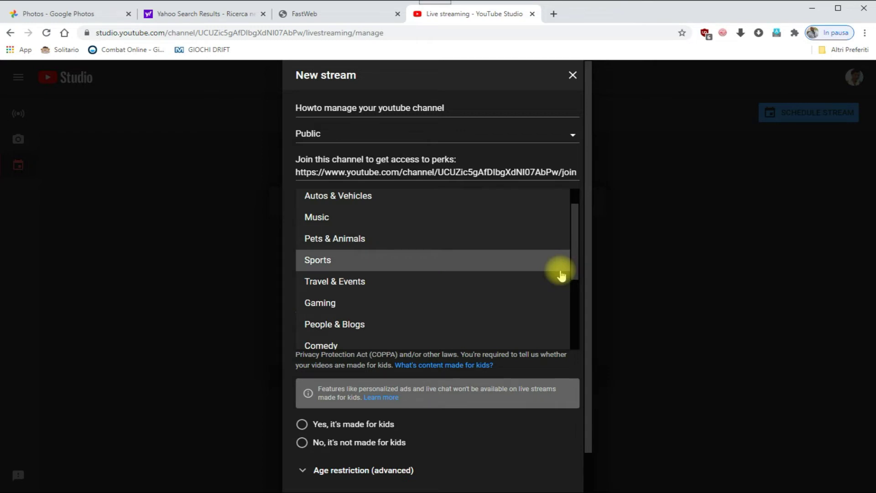
left_click(561, 277)
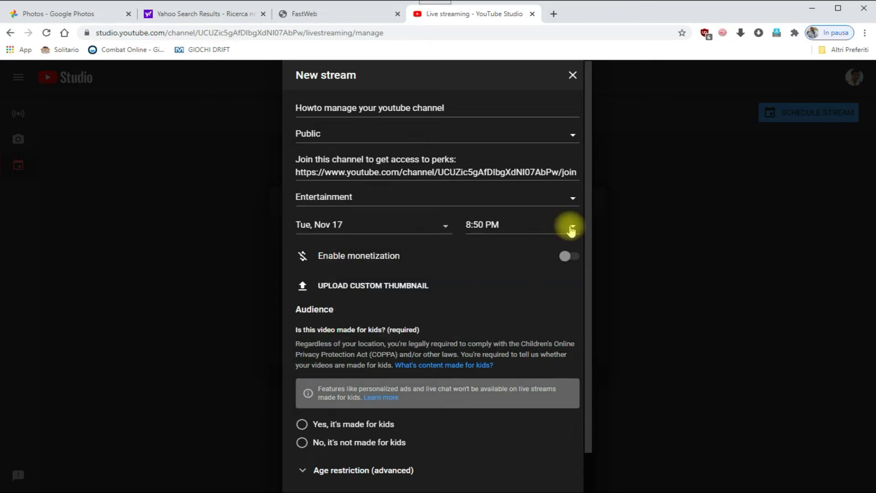
Look through the start times available for the new stream in the scheduling form.
left_click(571, 225)
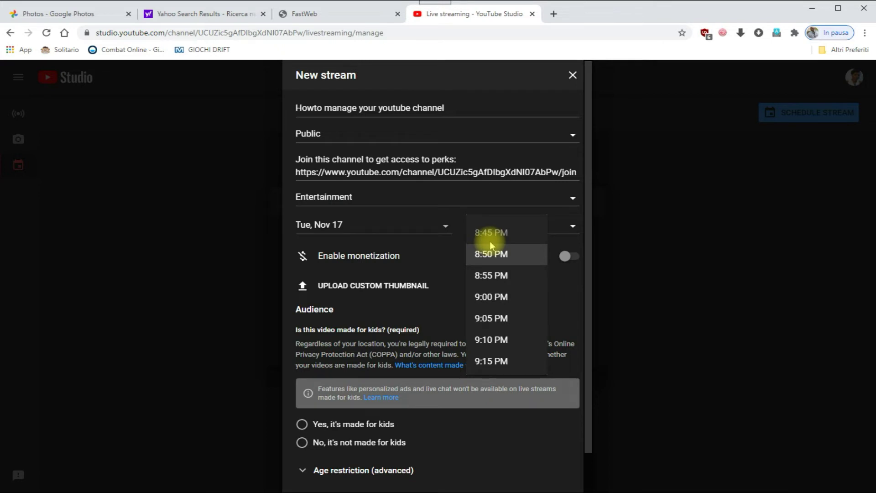
scroll(495, 274, "down", 8)
scroll(497, 276, "up", 13)
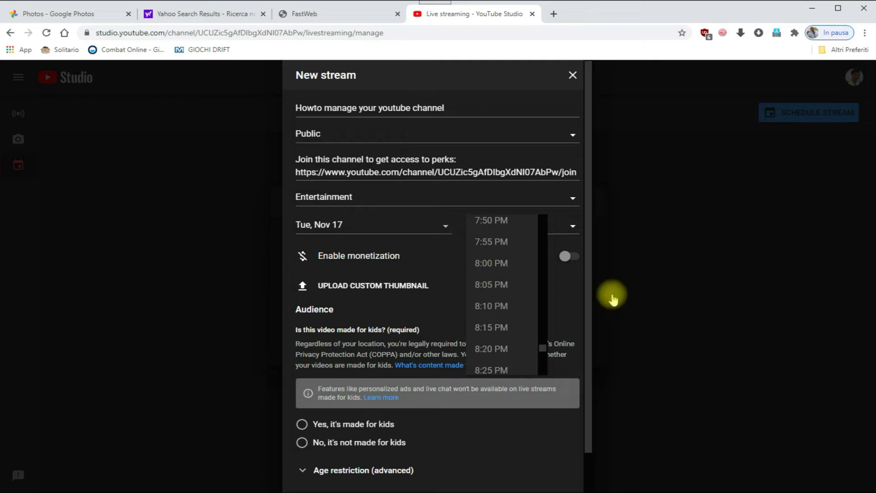
left_click(578, 222)
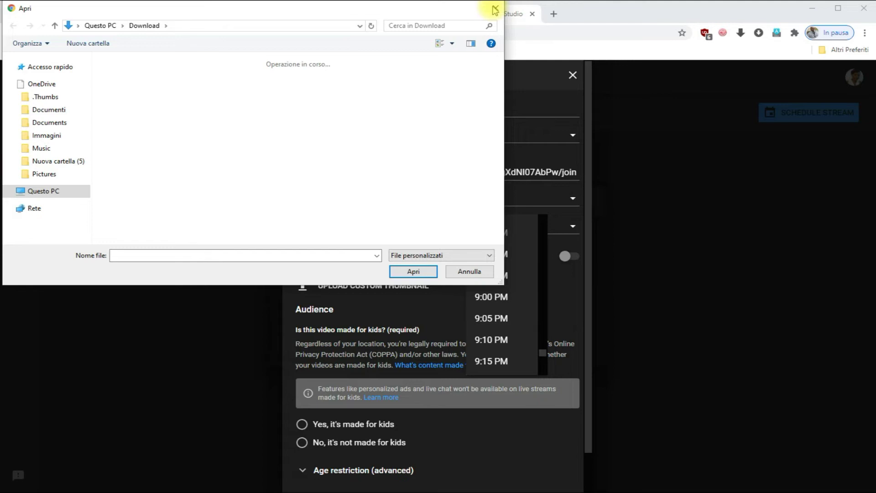
left_click(495, 9)
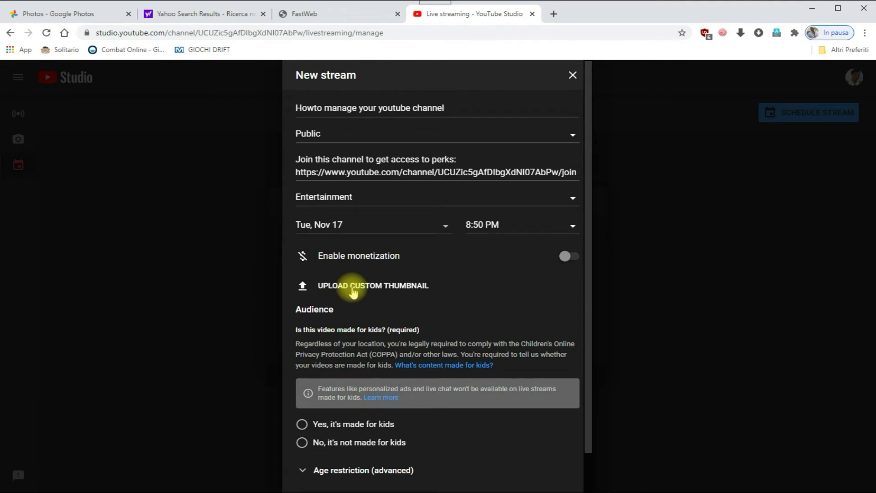
left_click(573, 227)
scroll(510, 280, "up", 5)
scroll(491, 241, "up", 10)
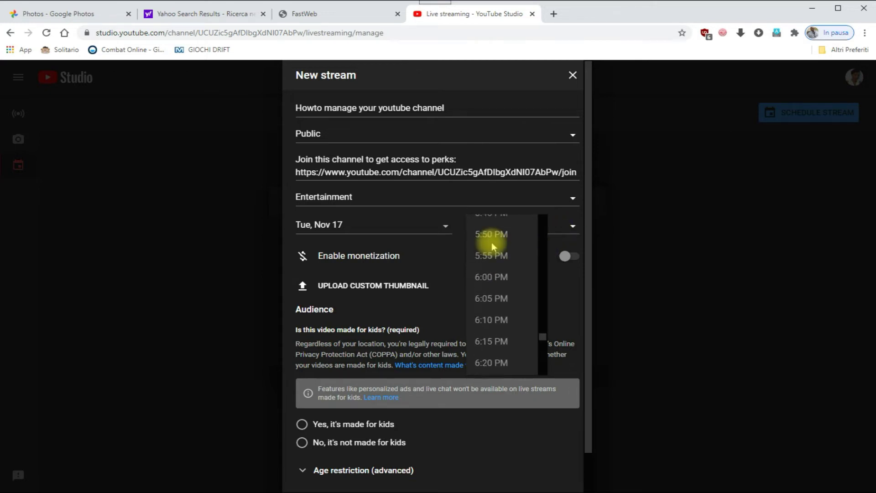
left_click(421, 262)
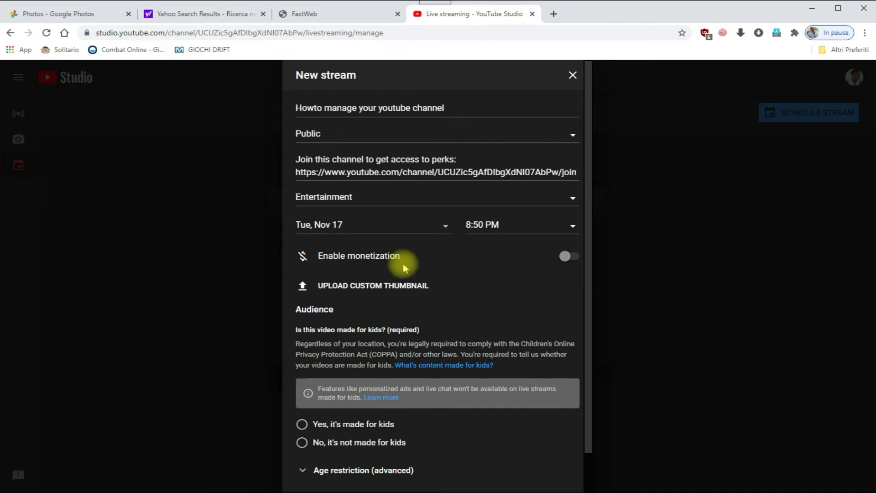
Enable monetization for the new stream and upload the image "Membership (1)" from Download as its custom thumbnail.
left_click(576, 256)
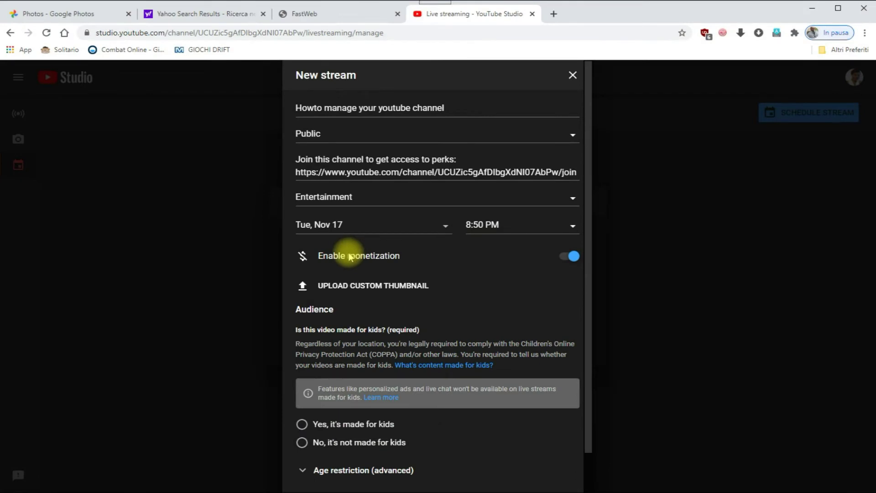
left_click(387, 289)
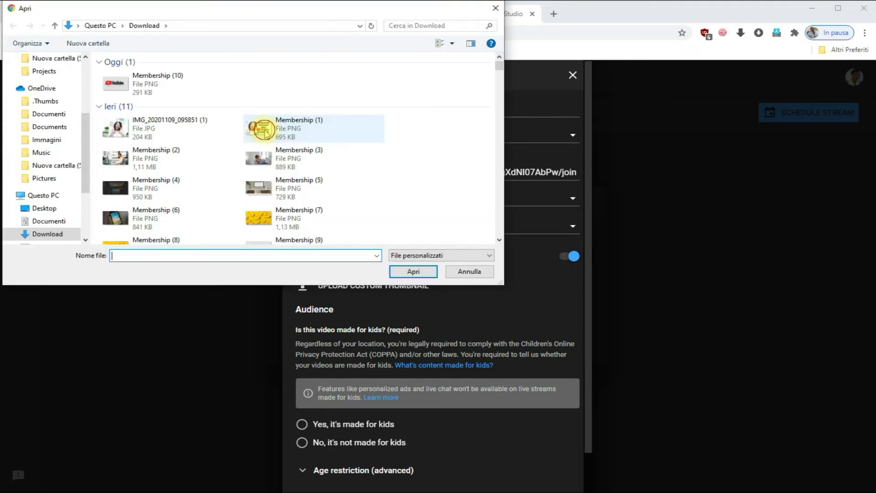
left_click(365, 240)
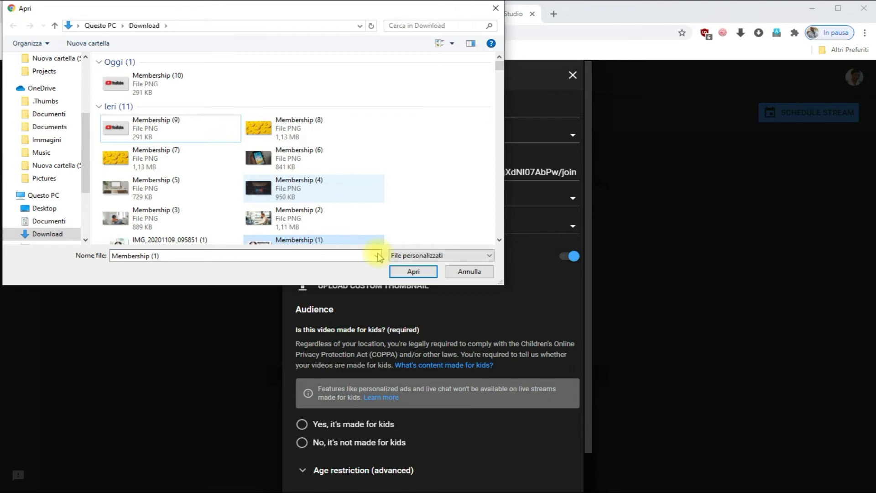
key("Return")
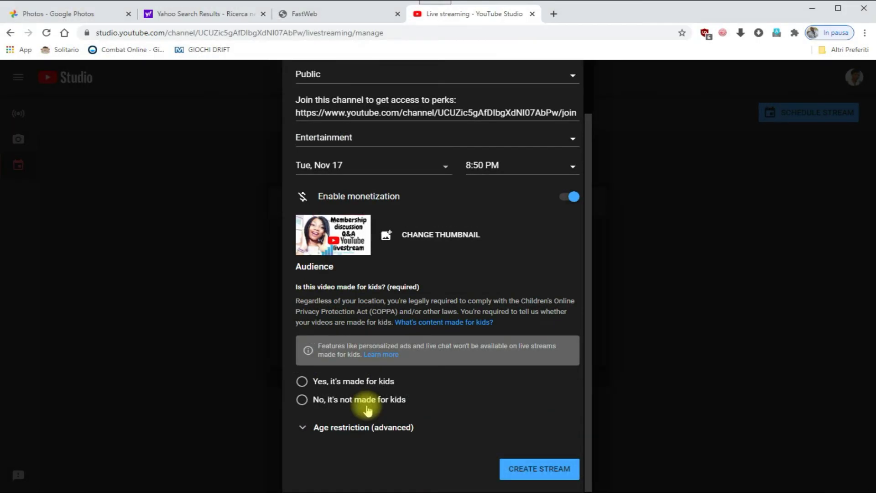
Mark the stream as not made for kids and choose not to restrict it to viewers over 18.
left_click(367, 405)
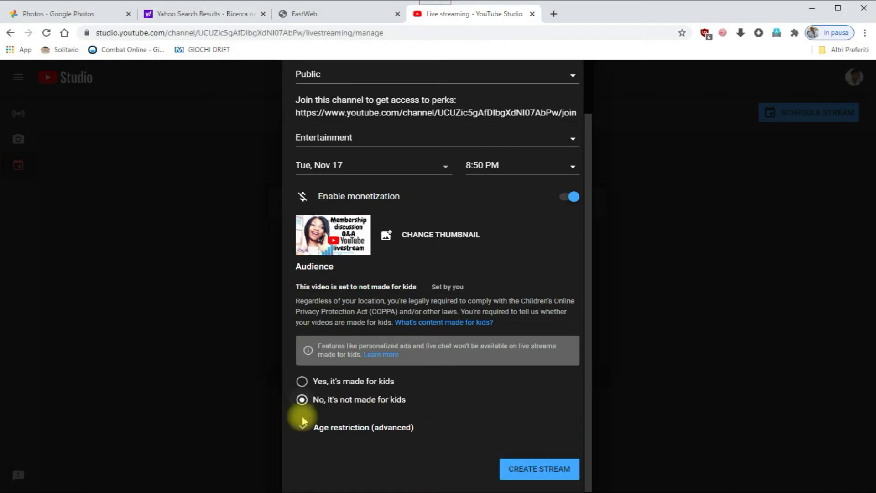
scroll(315, 432, "up", 2)
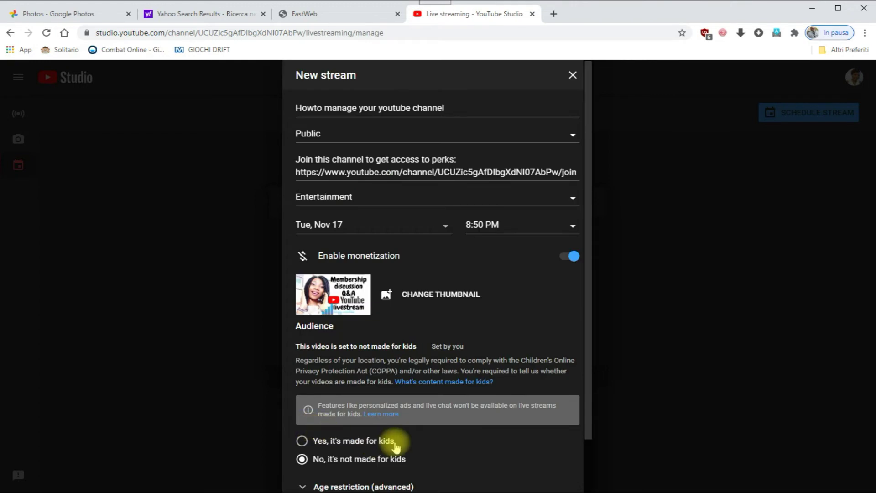
scroll(395, 444, "down", 2)
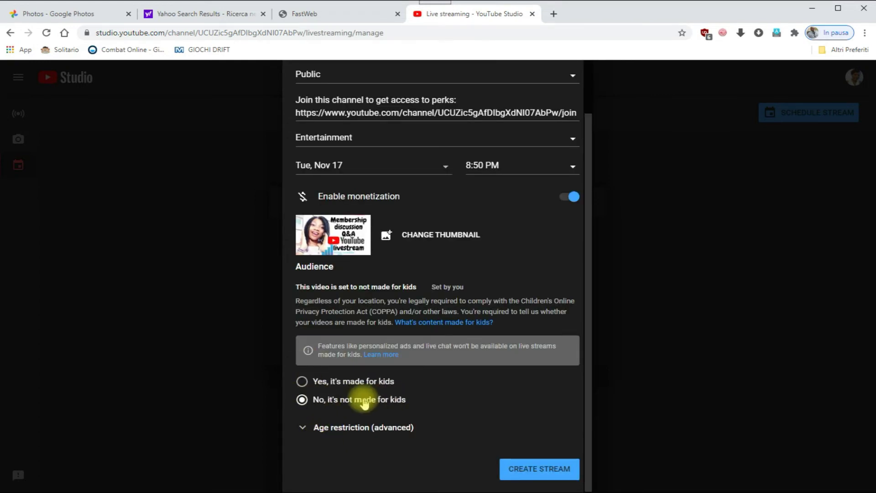
left_click(304, 426)
scroll(307, 425, "up", 2)
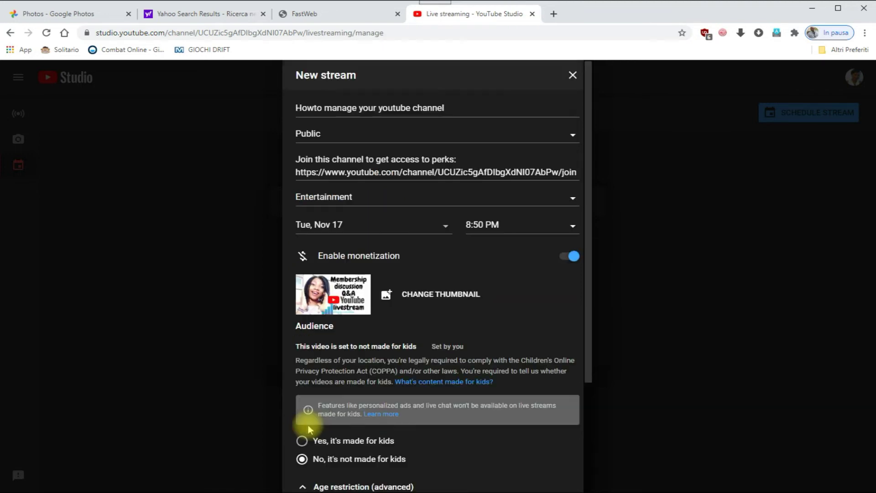
scroll(338, 428, "down", 3)
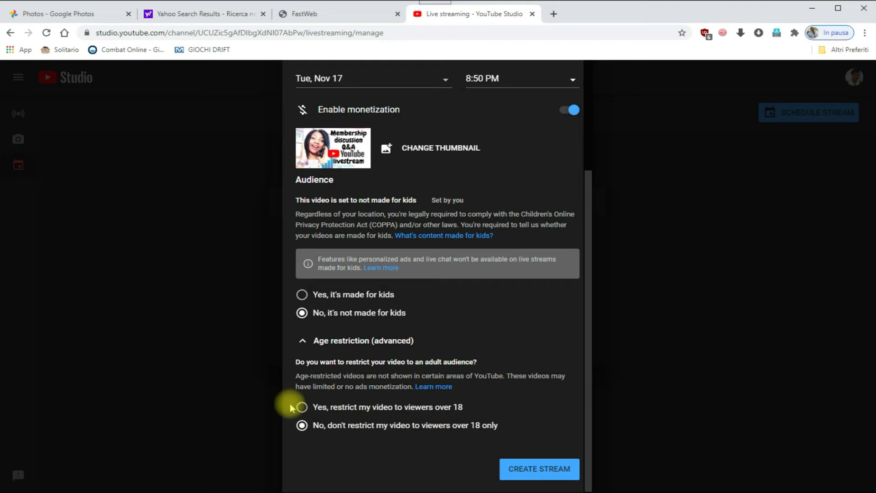
left_click(301, 426)
Create the stream and submit its content rating for ads as "None of the above".
left_click(532, 469)
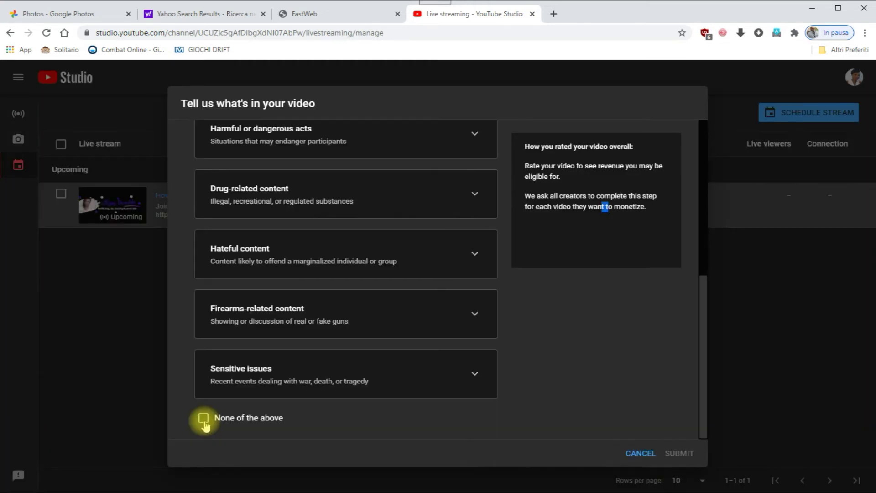
left_click(207, 423)
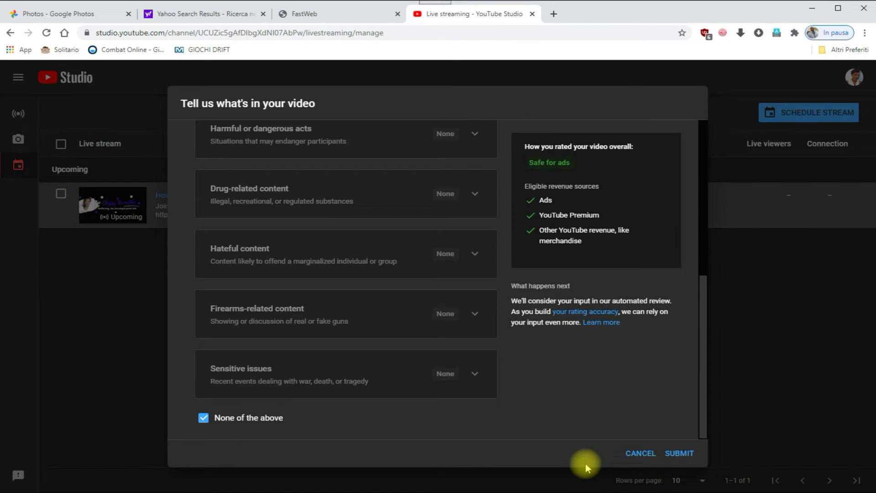
left_click(680, 453)
Change the visibility of the upcoming stream to Private and save it.
left_click(503, 198)
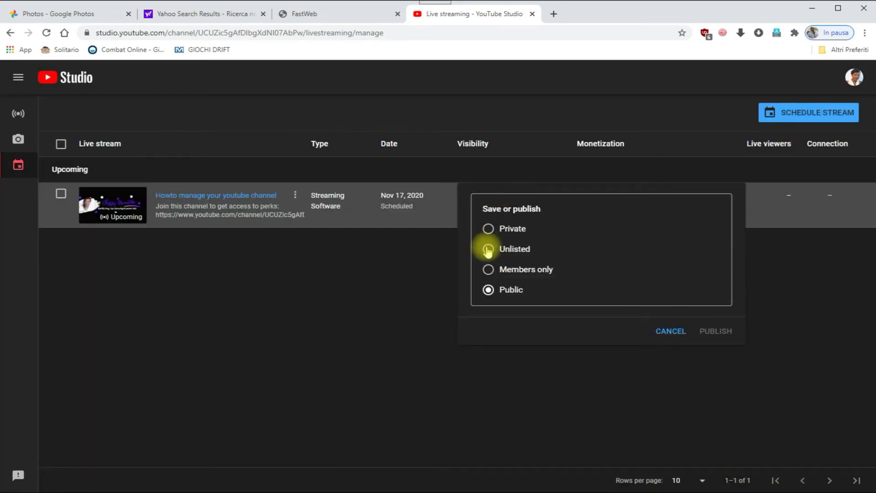
left_click(488, 228)
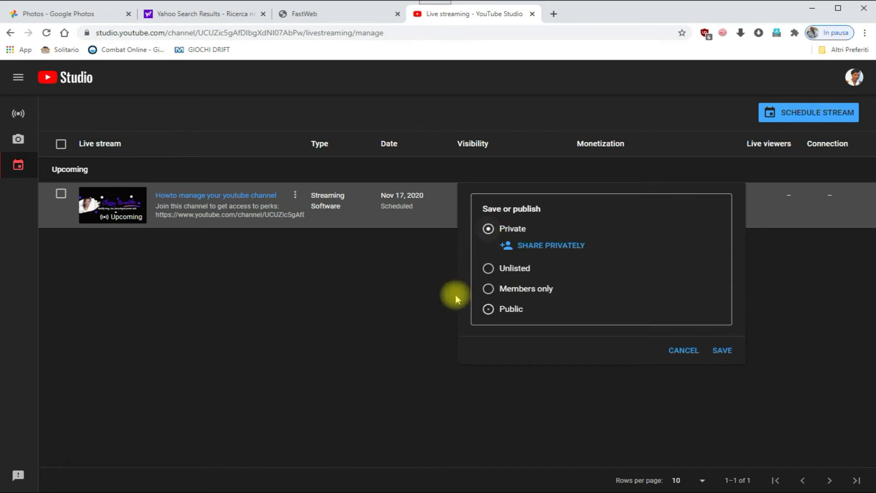
left_click(721, 350)
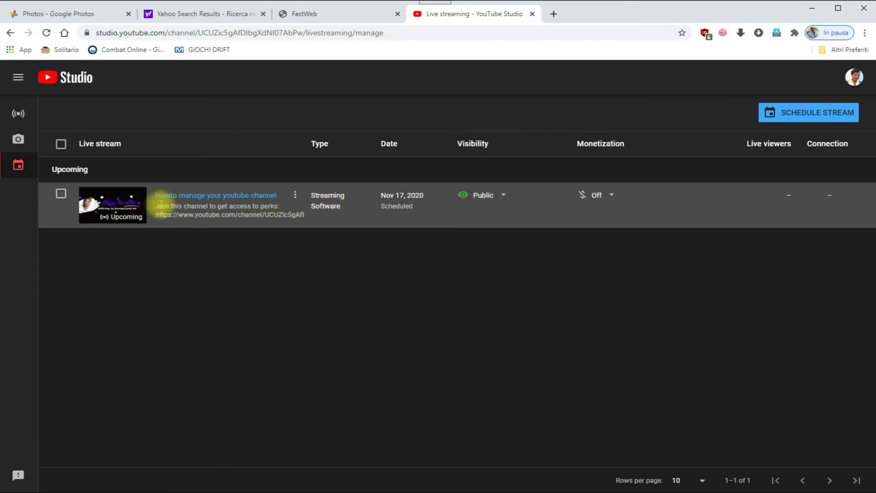
Open the control page of "Howto manage your youtube channel", send "hello everyone" in its live chat, and use the message's options.
left_click(185, 196)
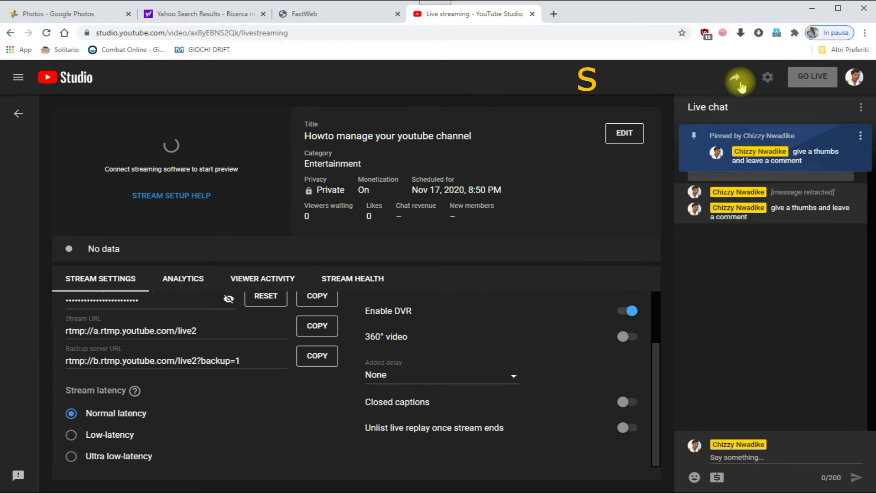
left_click(739, 82)
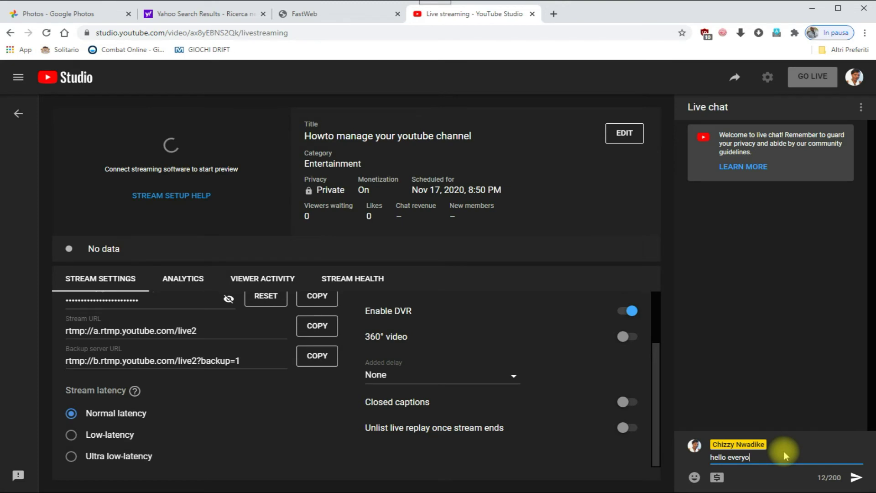
key("Return")
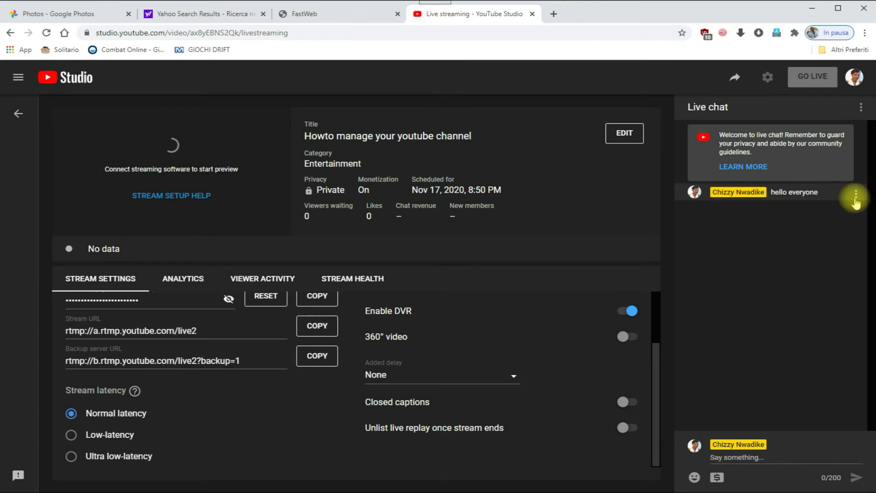
left_click(856, 199)
left_click(845, 221)
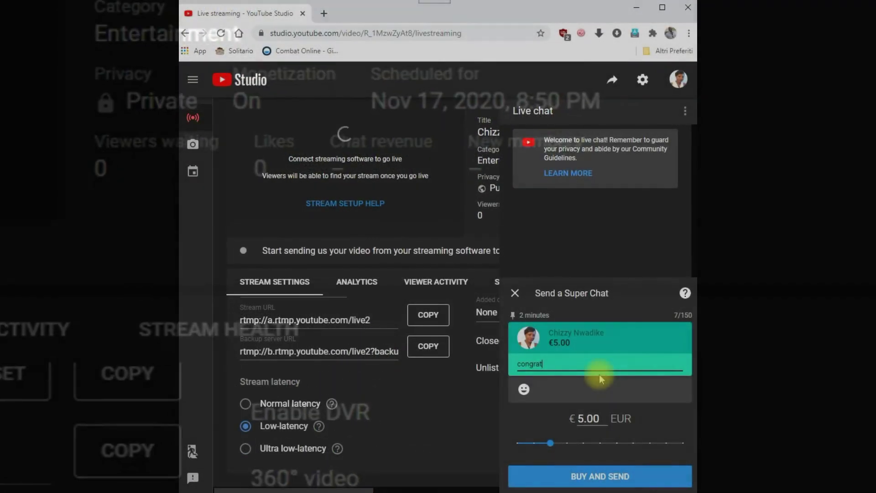
Write "congrat" as the message of the €5.00 Super Chat.
type("t")
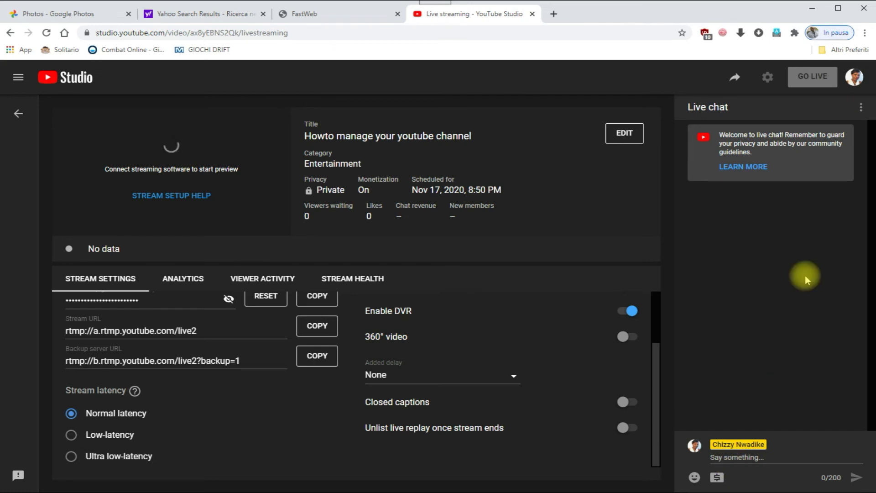
Write the message "hello everyone" in the live chat of the private stream.
left_click(784, 455)
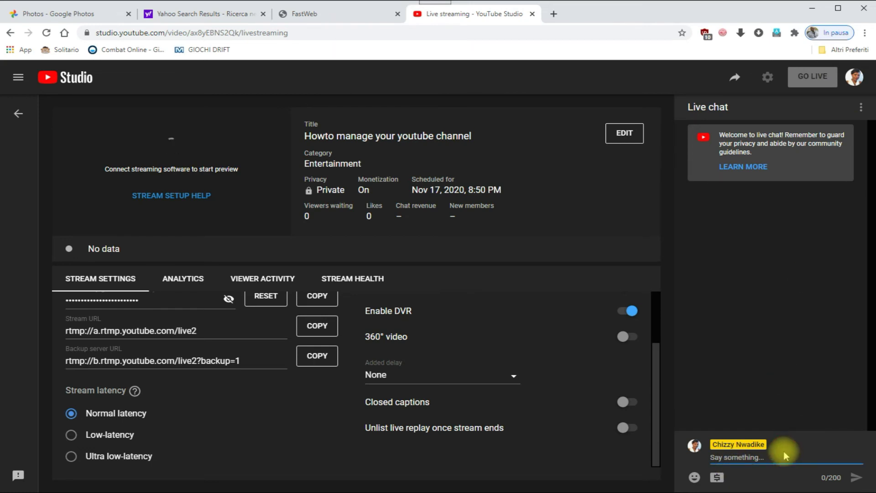
type("hello ")
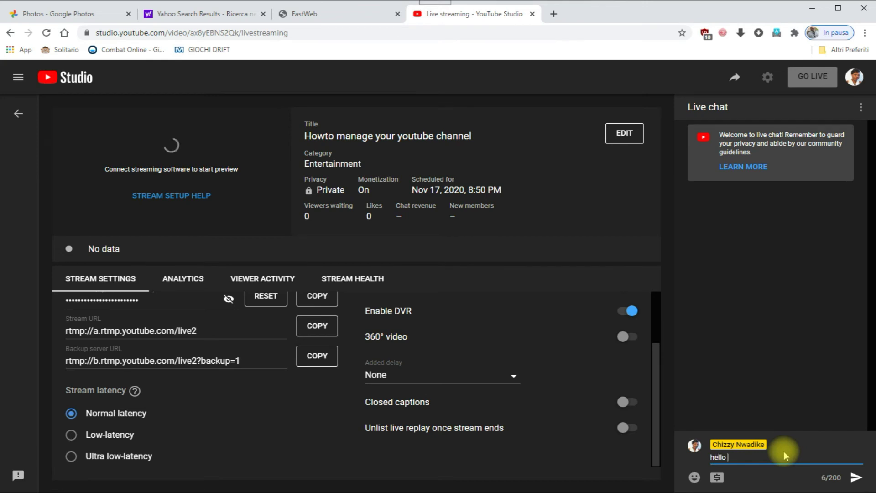
type("everyo")
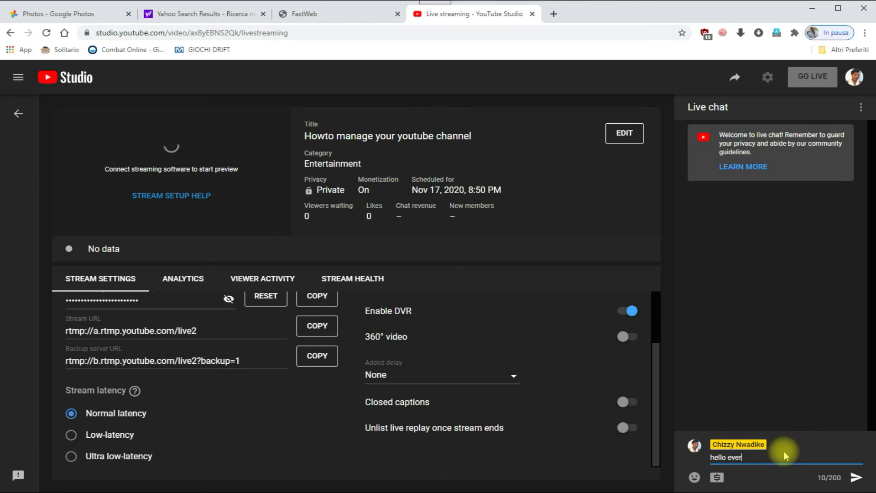